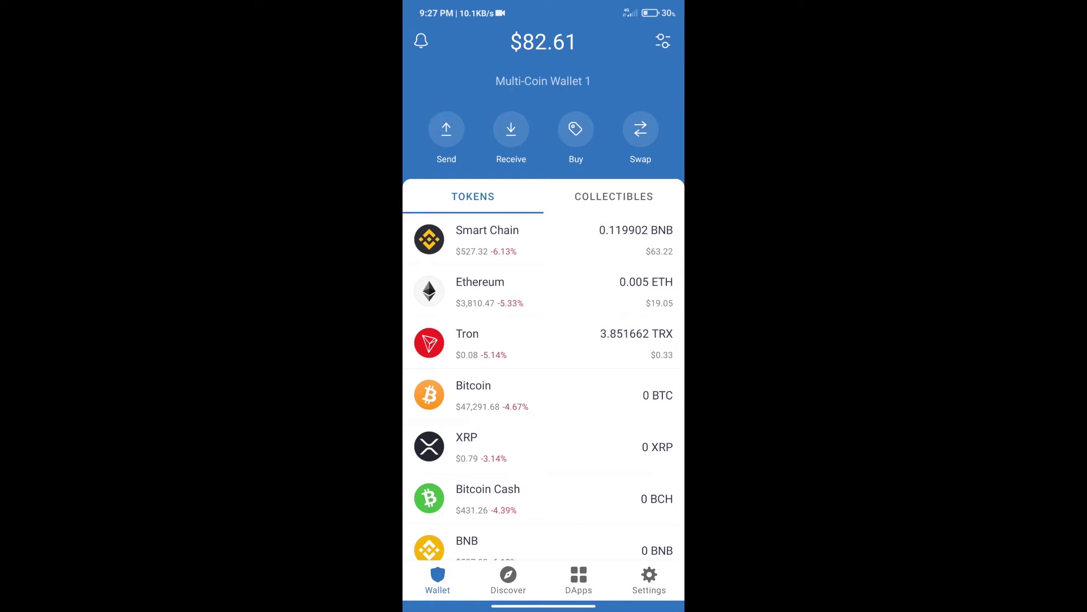
Open Buy on the wallet home screen to list coins like Bitcoin, Tether and BNB.
{"action": "left_click", "coordinate": [576, 128]}
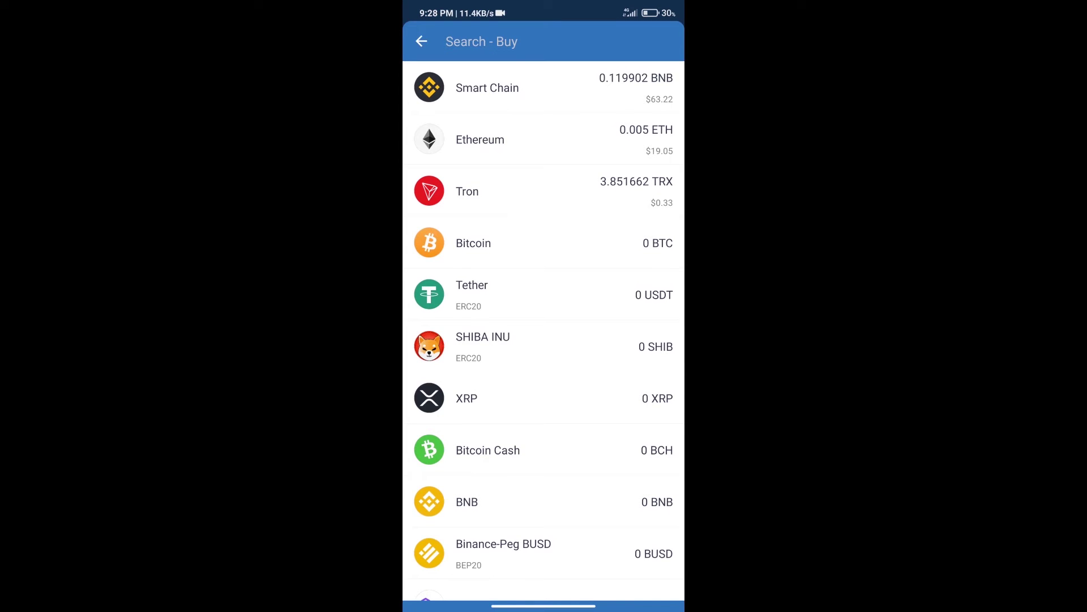
{"action": "type", "text": "bn"}
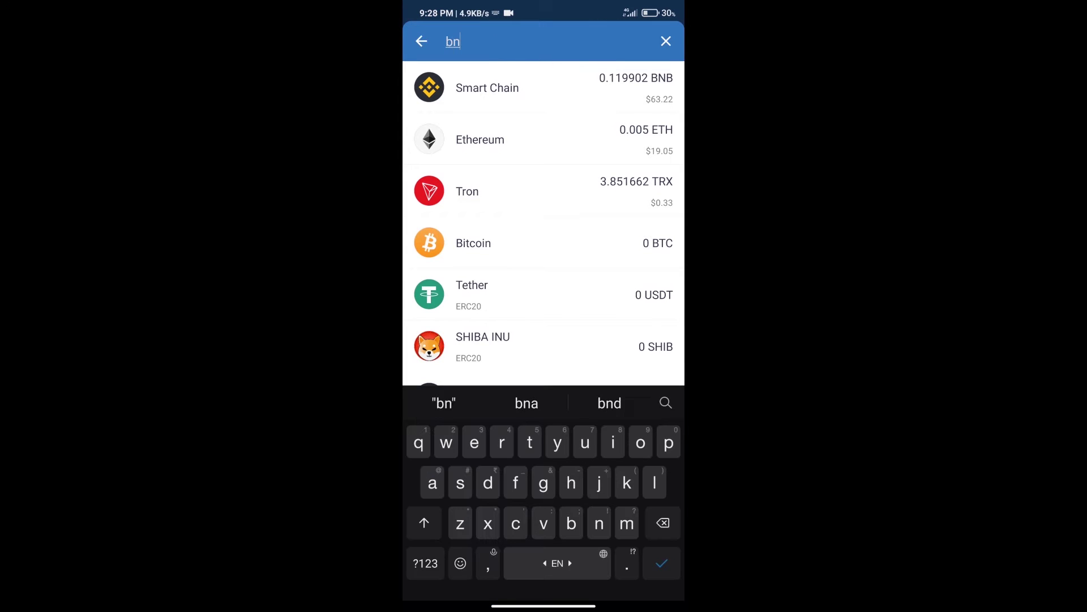
{"action": "type", "text": "b"}
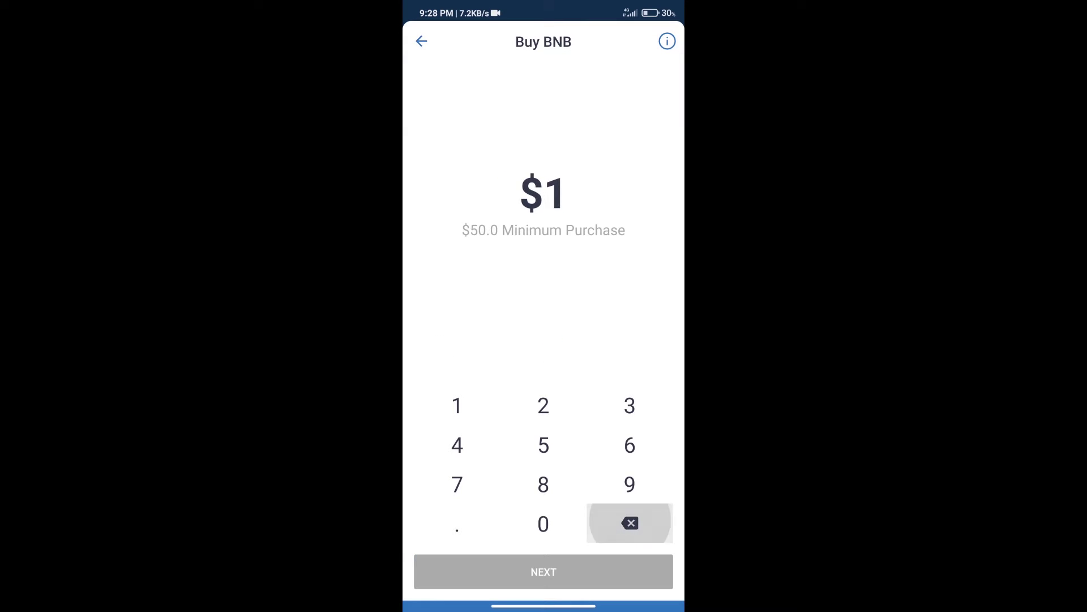
Set the BNB purchase amount to $50, then abandon it for the balances list.
{"action": "left_click", "coordinate": [544, 444]}
{"action": "left_click", "coordinate": [543, 523]}
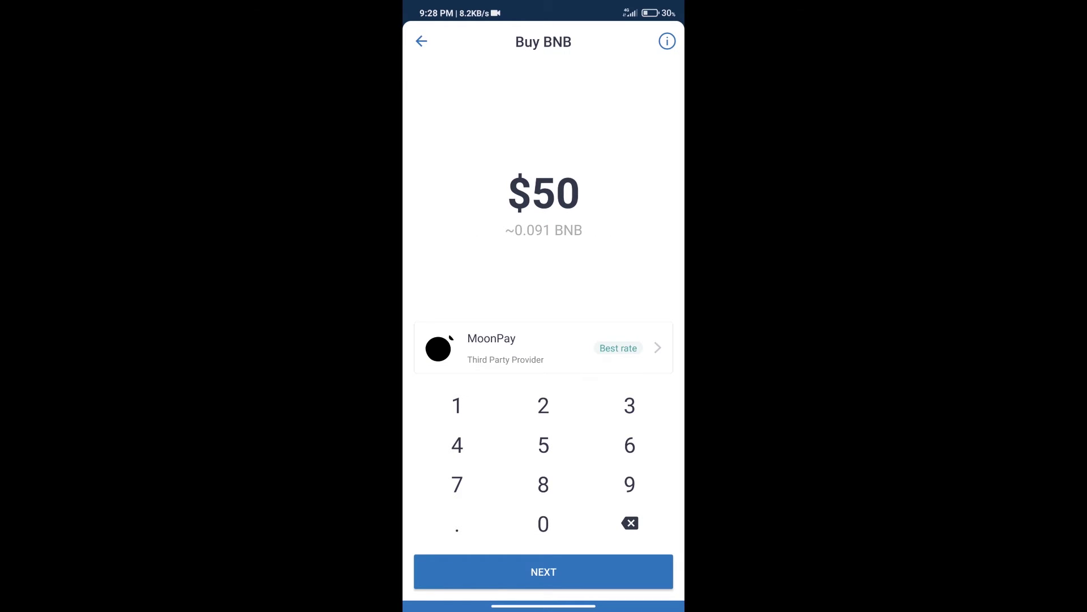
{"action": "left_click", "coordinate": [422, 42]}
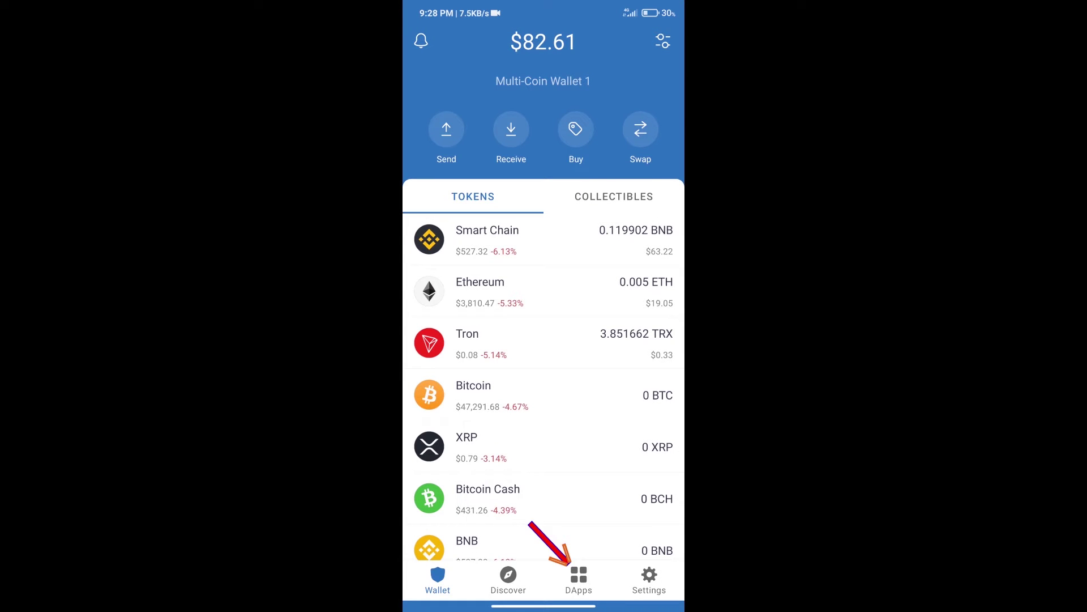
Open PancakeSwap from the DApps browser and connect the Trust Wallet account.
{"action": "left_click", "coordinate": [579, 580]}
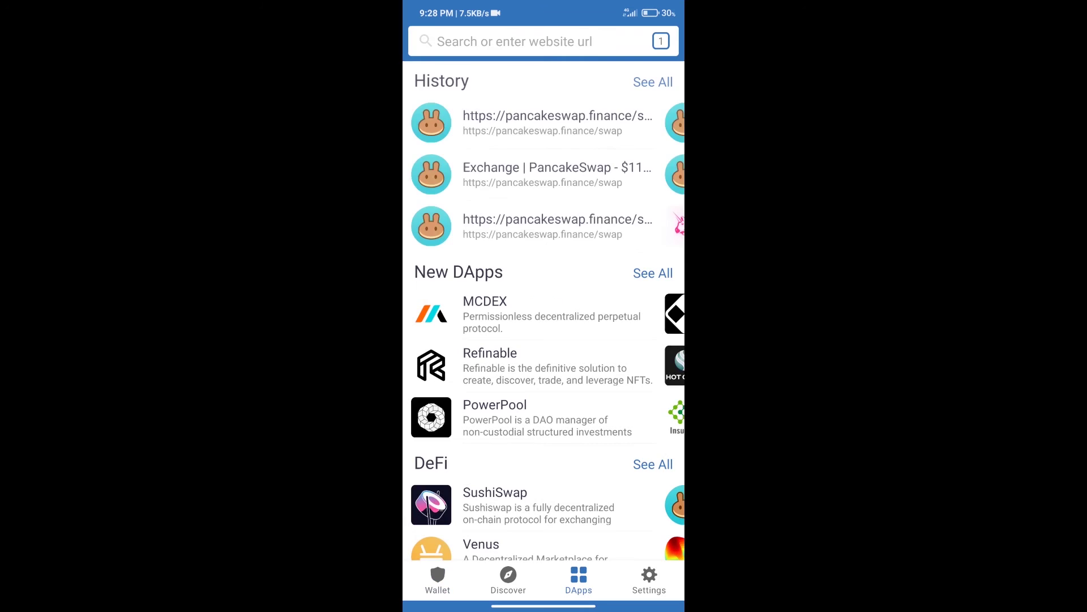
{"action": "scroll", "coordinate": [544, 339], "scroll_direction": "down", "scroll_amount": 5}
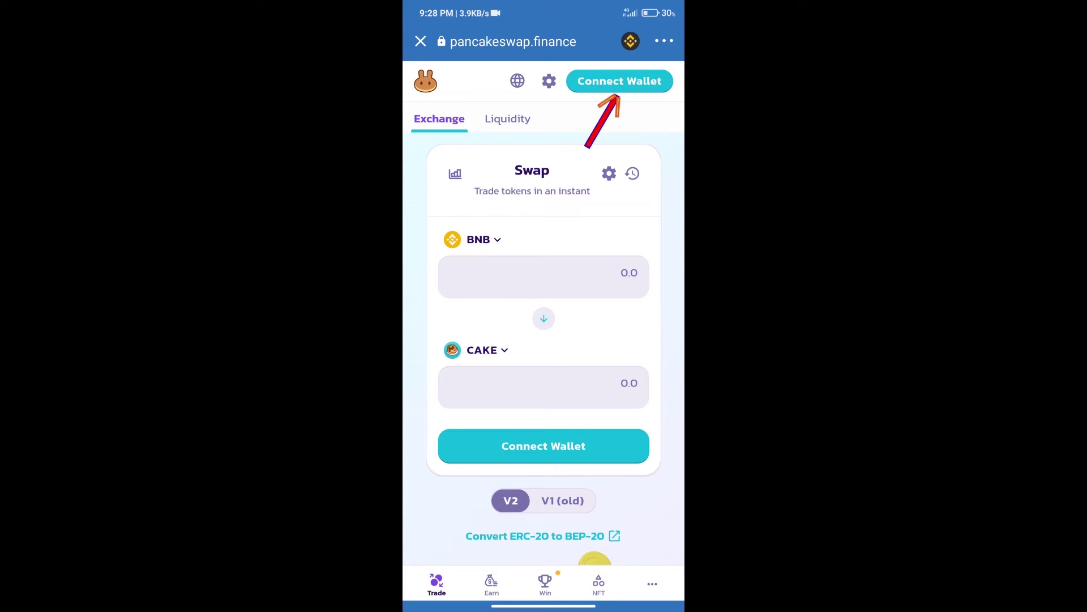
{"action": "left_click", "coordinate": [620, 81]}
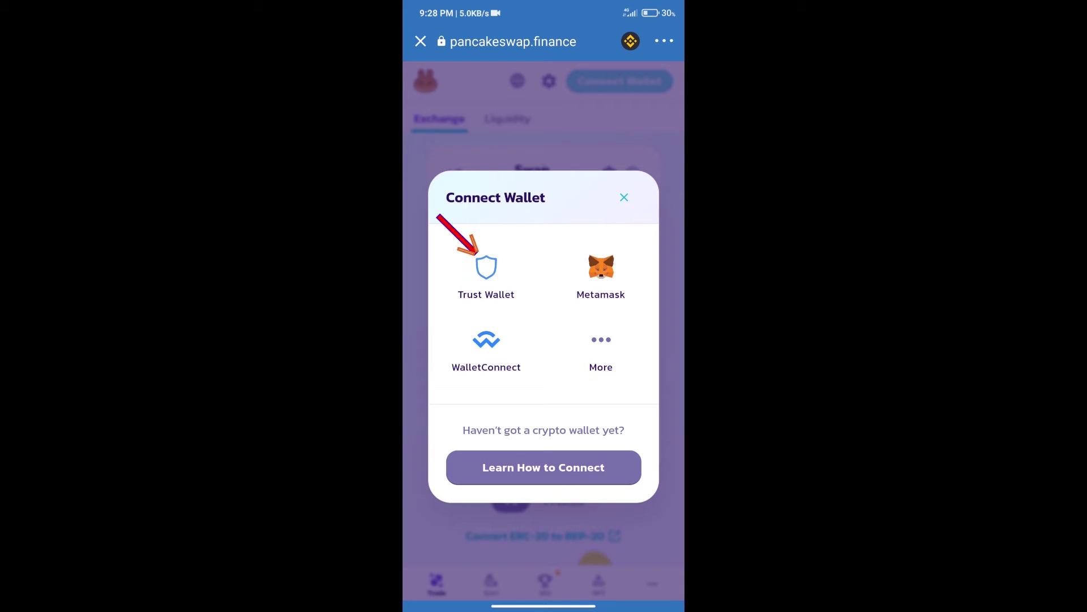
{"action": "left_click", "coordinate": [485, 272]}
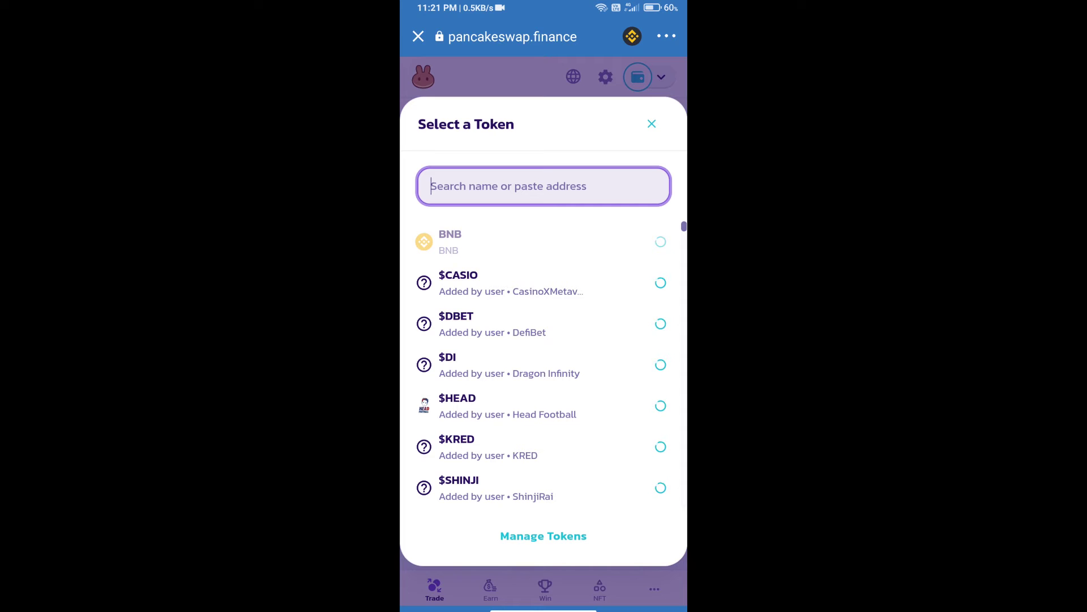
Copy the Crypto Inu BEP20 contract address from CoinMarketCap in Chrome, then return to PancakeSwap.
{"action": "left_click_drag", "start_coordinate": [544, 608], "coordinate": [544, 382]}
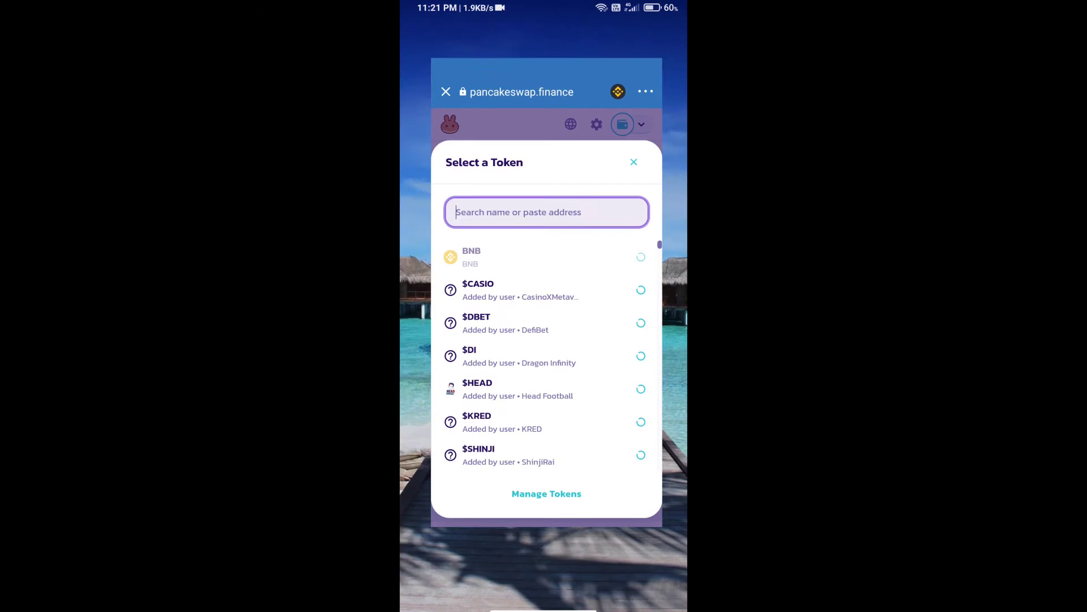
{"action": "left_click", "coordinate": [611, 365]}
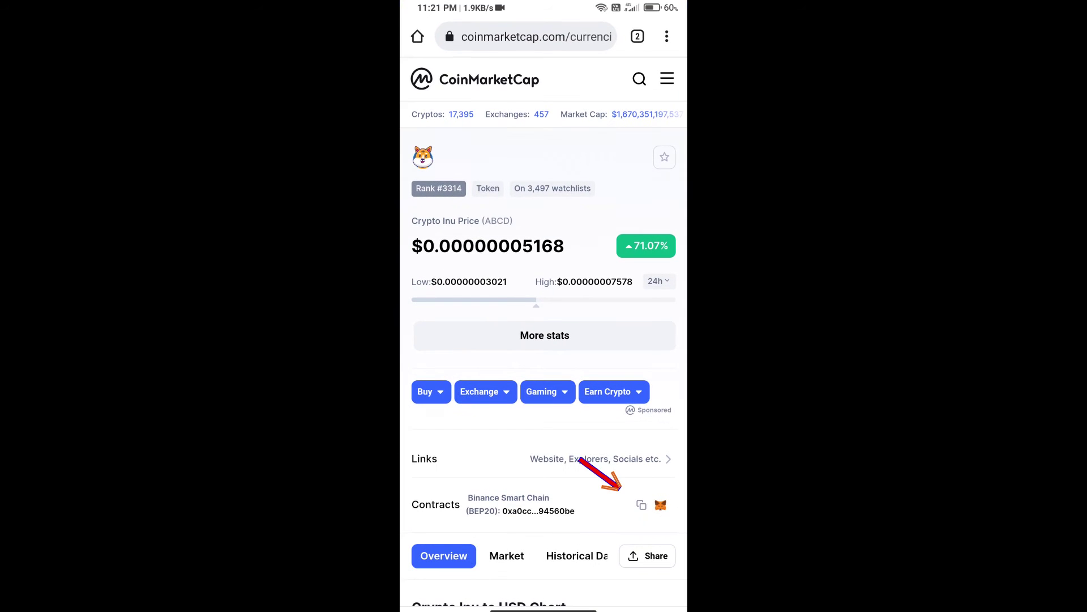
{"action": "left_click", "coordinate": [641, 503]}
{"action": "left_click_drag", "start_coordinate": [544, 608], "coordinate": [544, 382]}
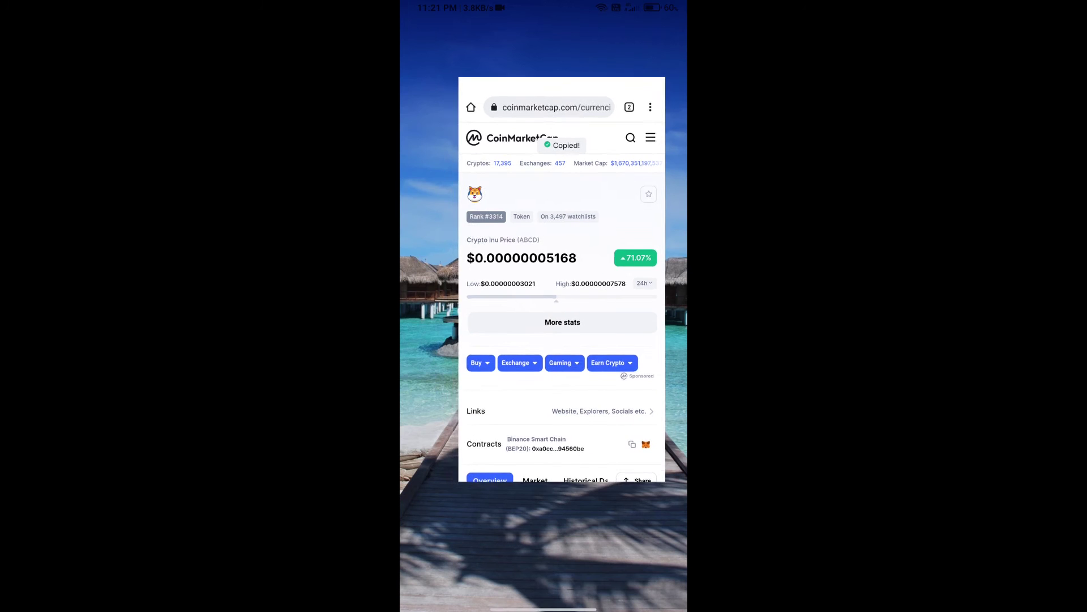
{"action": "left_click", "coordinate": [612, 365]}
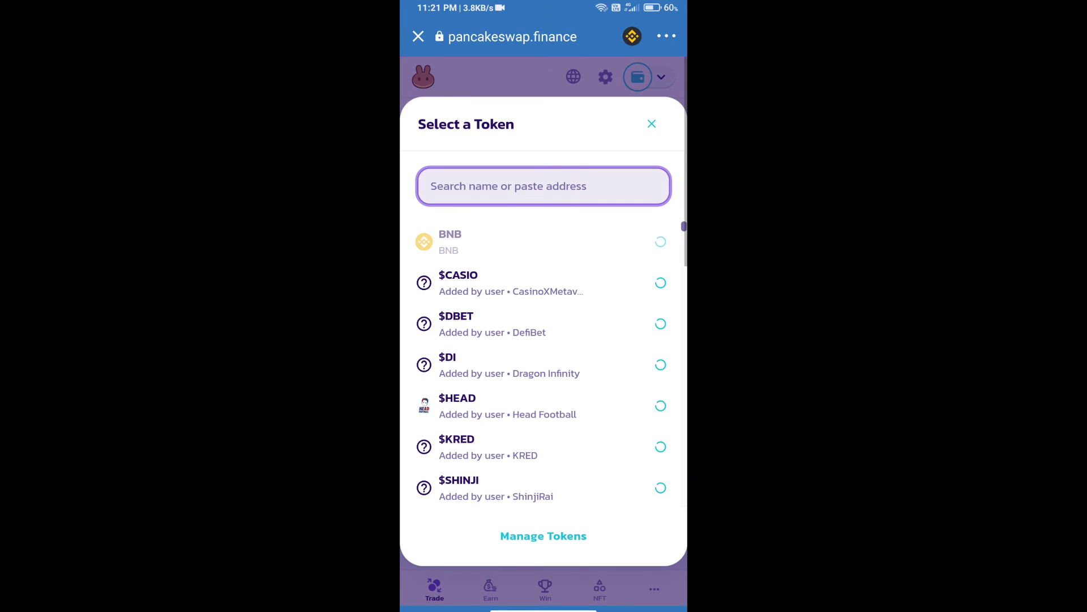
Paste the ABCD contract address into token search and import Crypto Inu, accepting the risk warning.
{"action": "left_click", "coordinate": [431, 186]}
{"action": "left_click", "coordinate": [437, 153]}
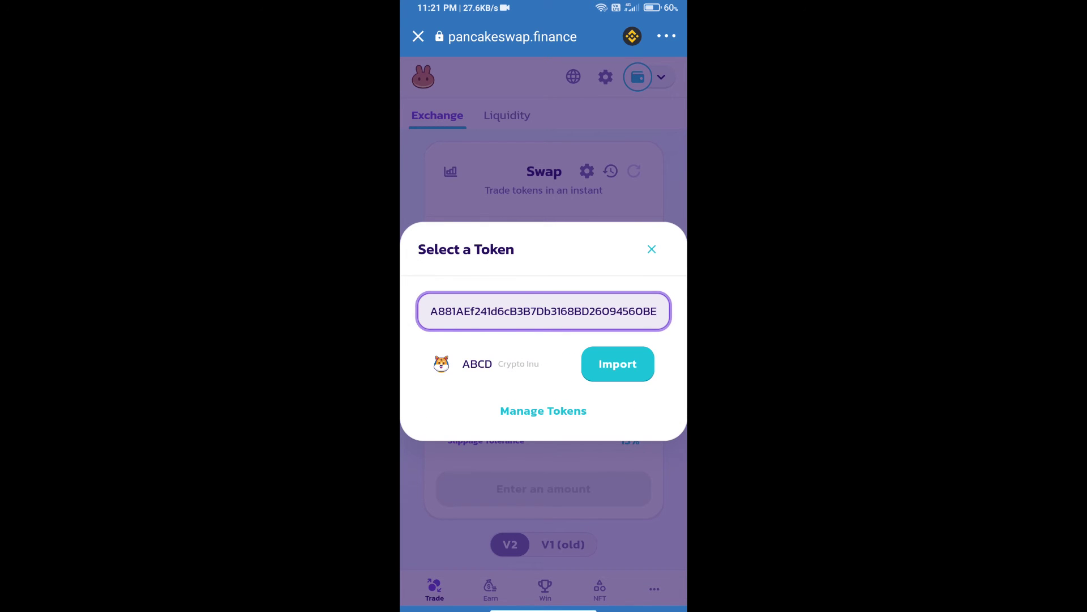
{"action": "left_click", "coordinate": [617, 364]}
{"action": "left_click", "coordinate": [430, 487]}
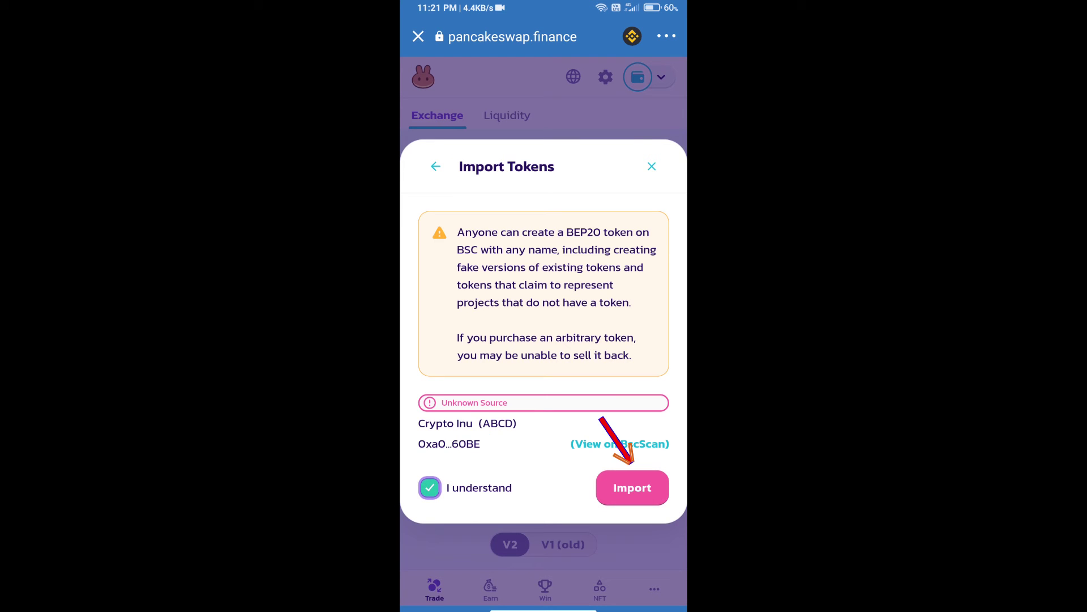
{"action": "left_click", "coordinate": [633, 488]}
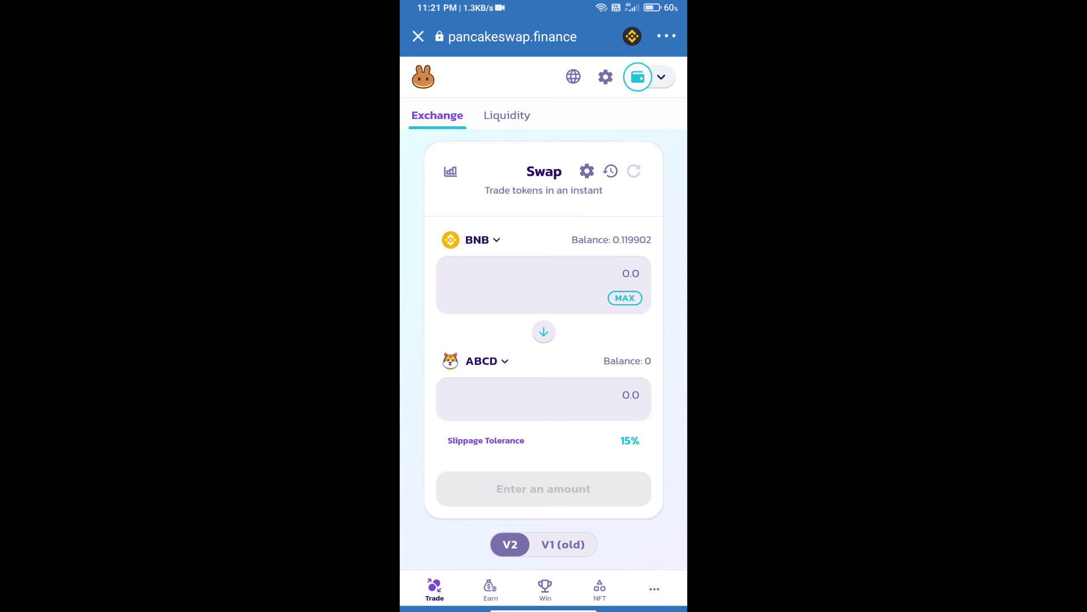
Change the custom slippage from 15.00 to 3% and select the ABCD output amount field.
{"action": "left_click", "coordinate": [587, 171]}
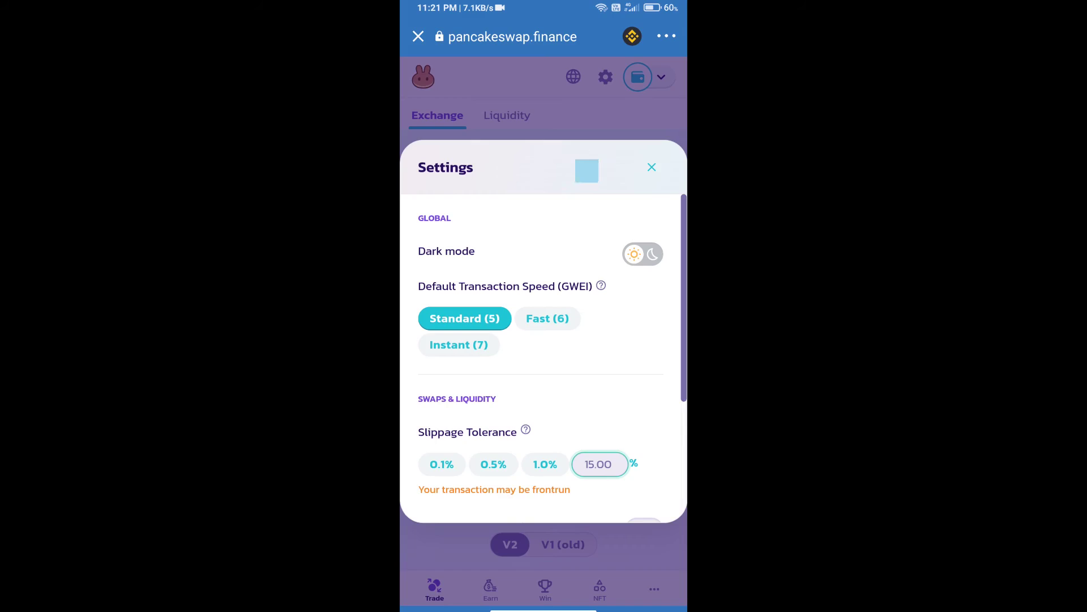
{"action": "left_click", "coordinate": [599, 463]}
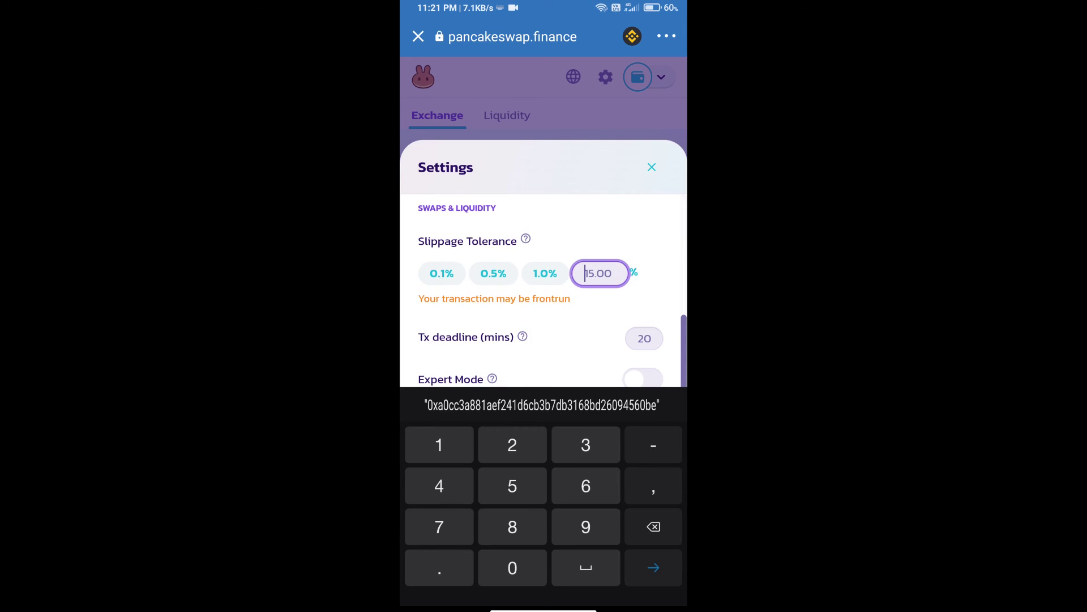
{"action": "type", "text": "3"}
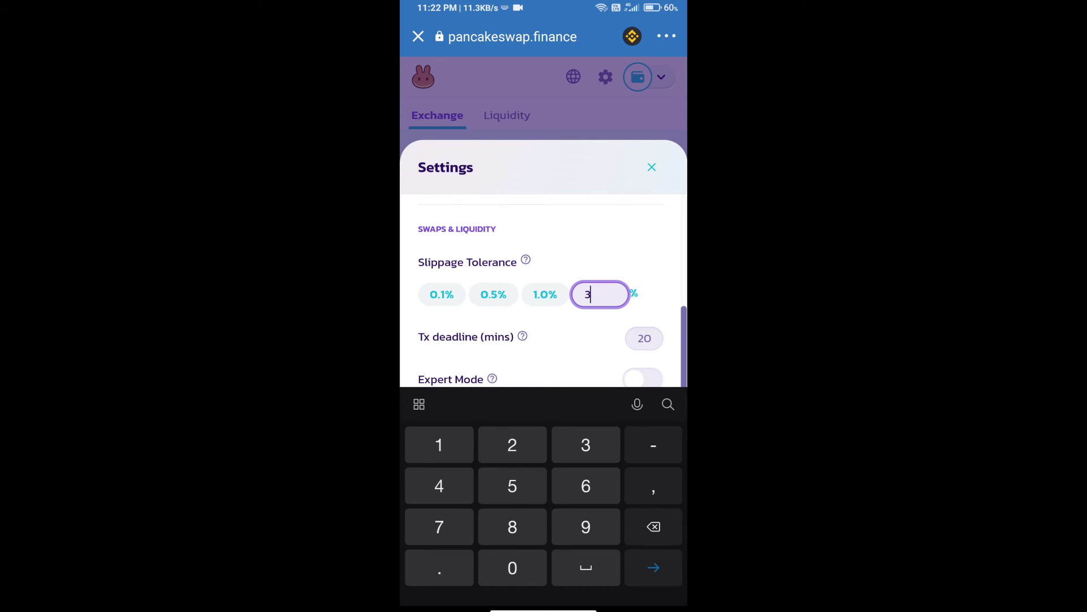
{"action": "left_click", "coordinate": [652, 167]}
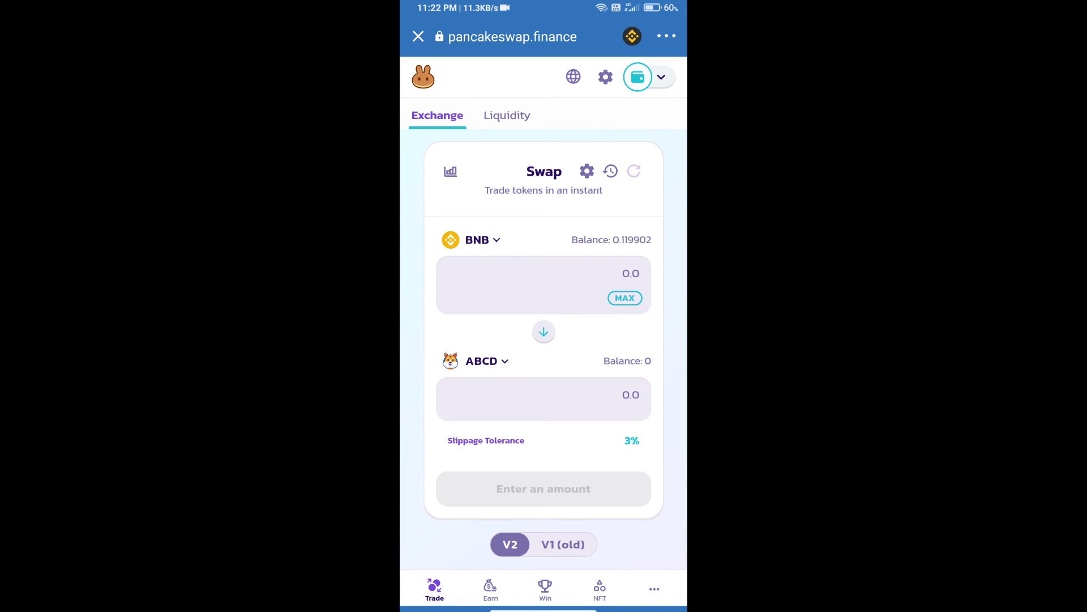
{"action": "left_click", "coordinate": [544, 394]}
{"action": "type", "text": "1000"}
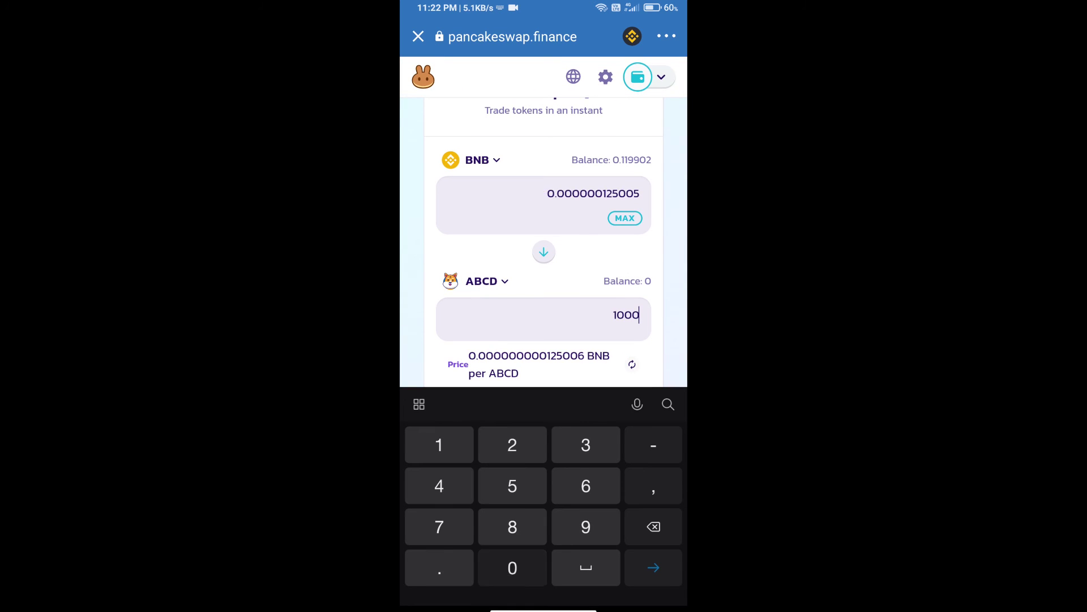
{"action": "type", "text": "00"}
{"action": "scroll", "coordinate": [543, 238], "scroll_direction": "down", "scroll_amount": 5}
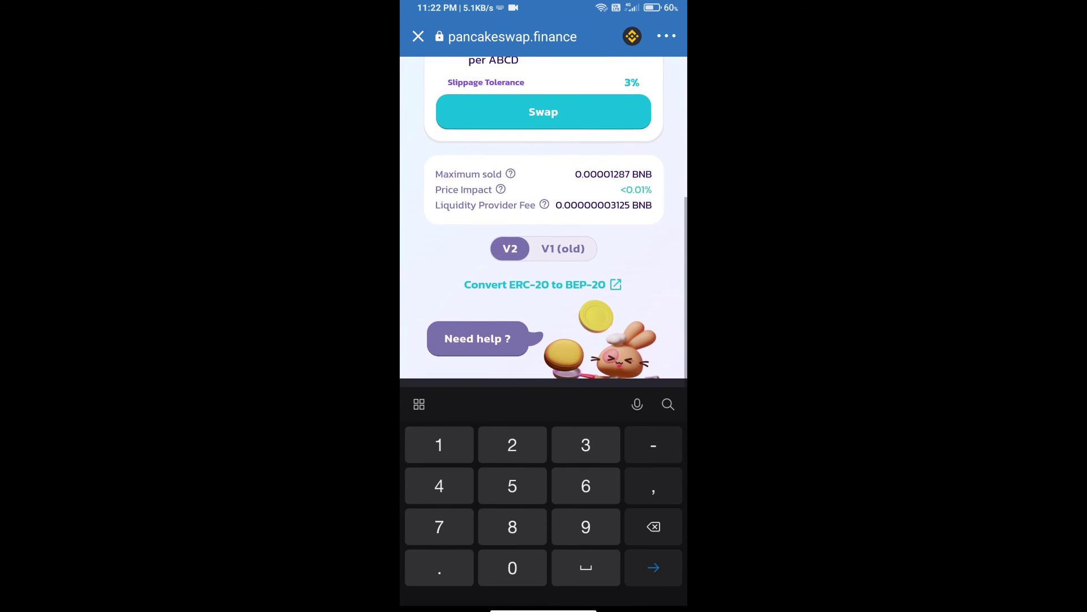
Bring up the confirmation for 100000 ABCD costing about 0.0000125005 BNB.
{"action": "left_click", "coordinate": [544, 103]}
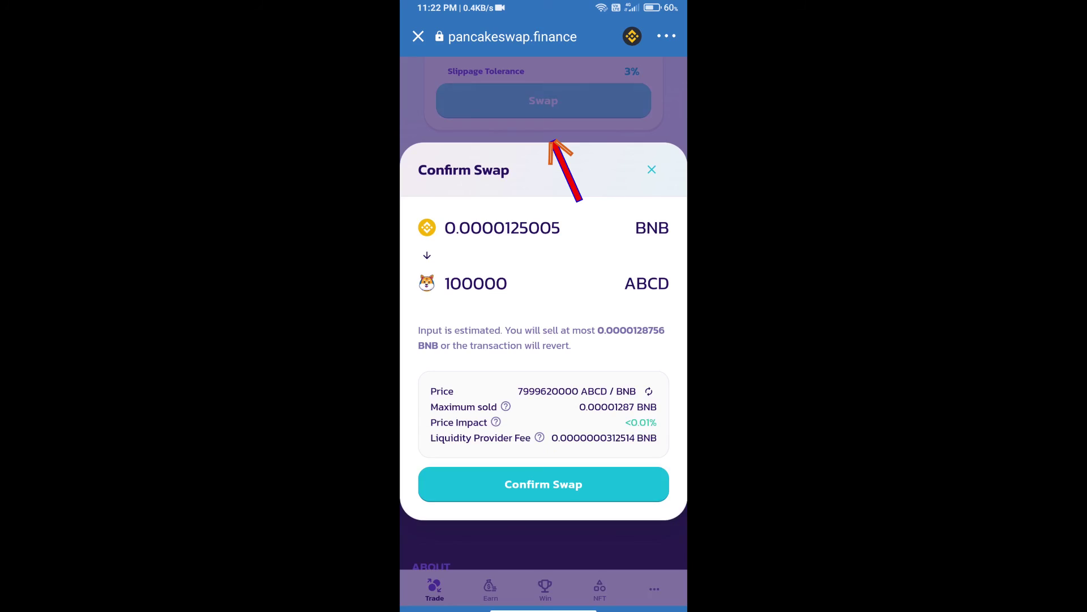